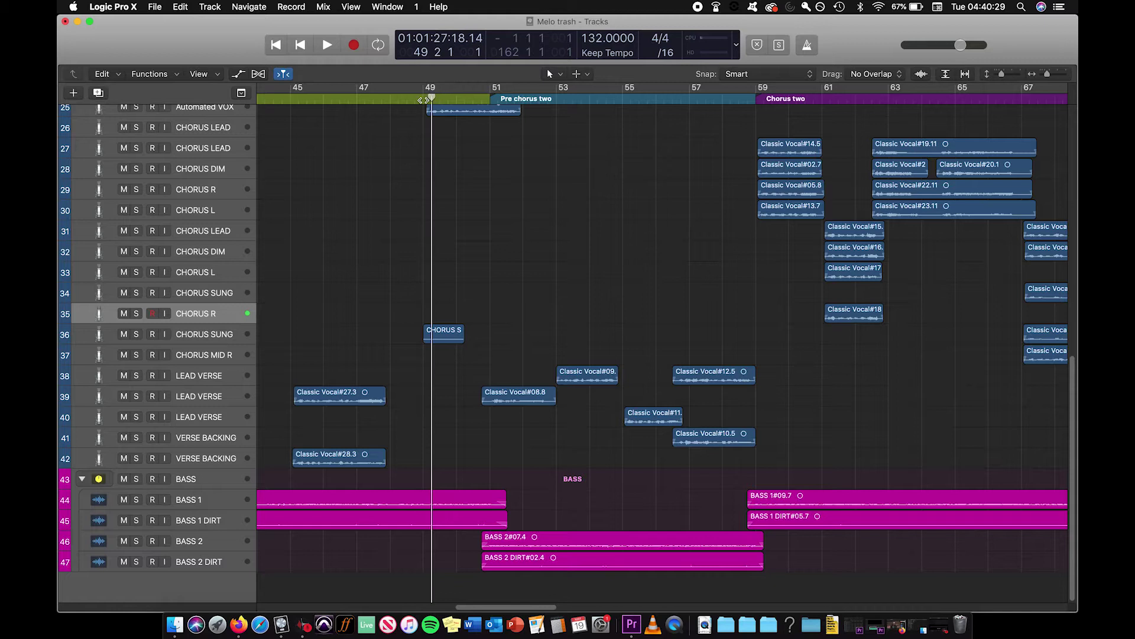
Step: Place the playhead at bar 49 and step it forward one bar at a time to bar 51
{"action": "left_click", "coordinate": [456, 102]}
{"action": "left_click", "coordinate": [421, 99]}
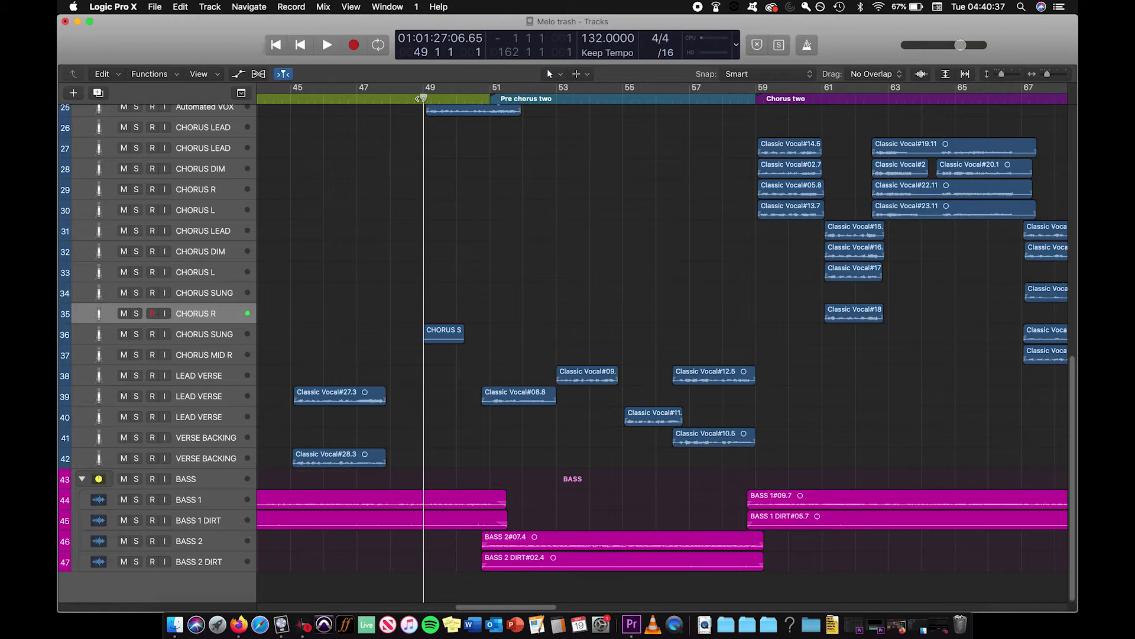
{"action": "key", "text": "period"}
{"action": "key", "text": "period"}
{"action": "key", "text": "period"}
{"action": "key", "text": "period"}
{"action": "key", "text": "period"}
{"action": "key", "text": "period"}
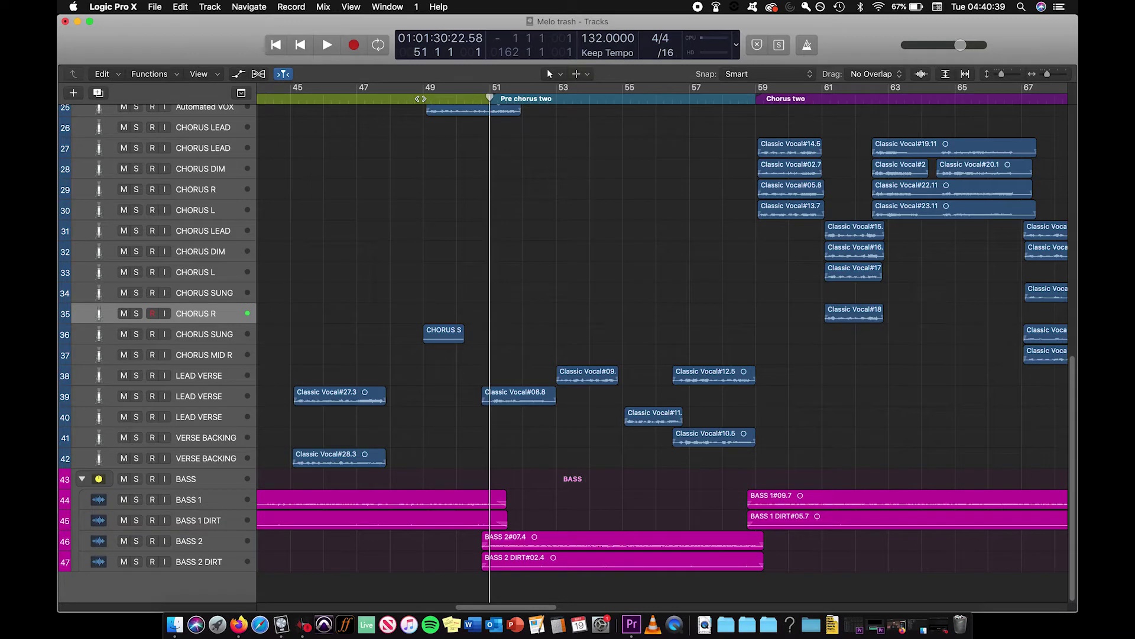
Step: Step the playhead forward and back one bar at a time within the Pre chorus two section, ending at bar 55
{"action": "key", "text": "period"}
{"action": "key", "text": "period"}
{"action": "key", "text": "period"}
{"action": "key", "text": "comma"}
{"action": "key", "text": "comma"}
{"action": "key", "text": "comma"}
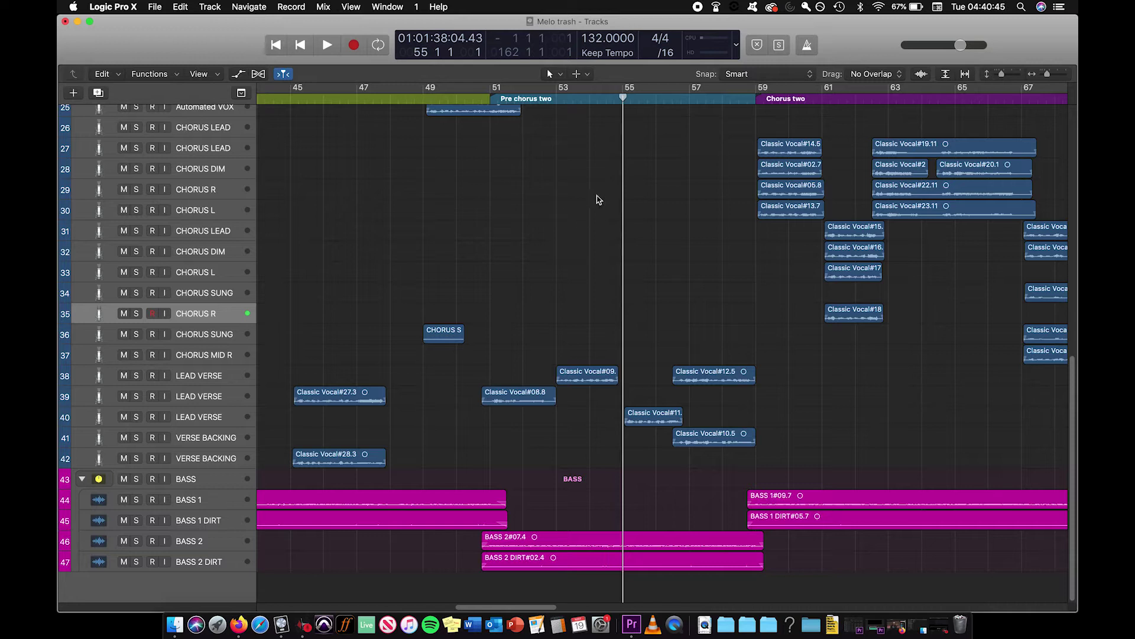
Step: Return the playhead to bar 49 and step it back one bar to bar 48
{"action": "left_click", "coordinate": [423, 100]}
{"action": "mouse_move", "coordinate": [422, 100]}
{"action": "left_mouse_down"}
{"action": "mouse_move", "coordinate": [357, 100]}
{"action": "mouse_move", "coordinate": [455, 101]}
{"action": "mouse_move", "coordinate": [423, 100]}
{"action": "left_mouse_up"}
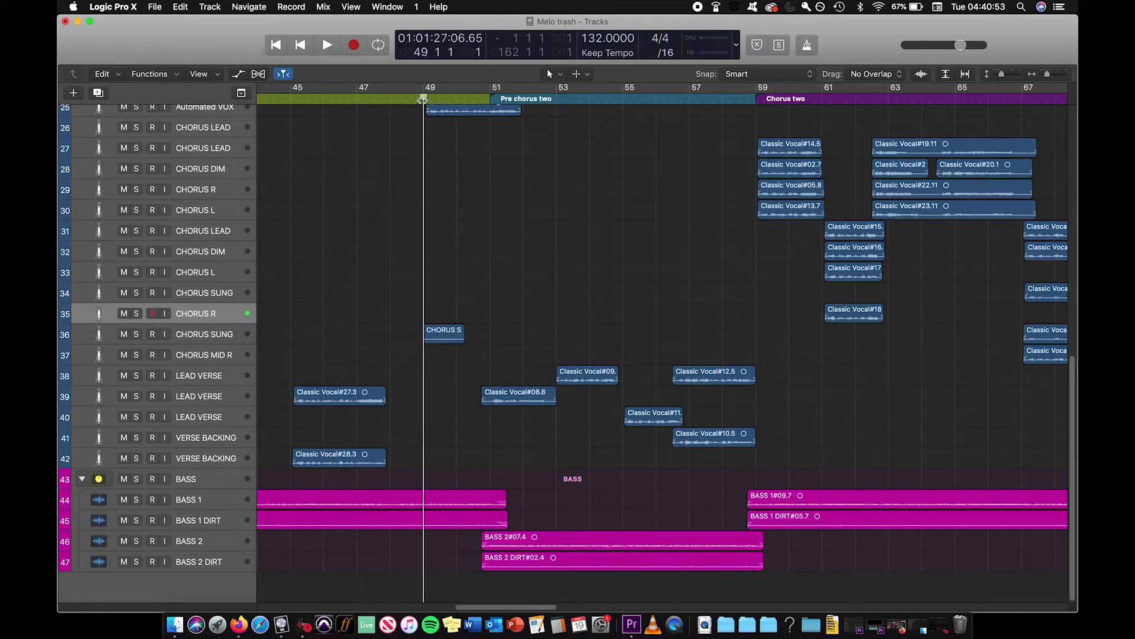
{"action": "key", "text": "comma"}
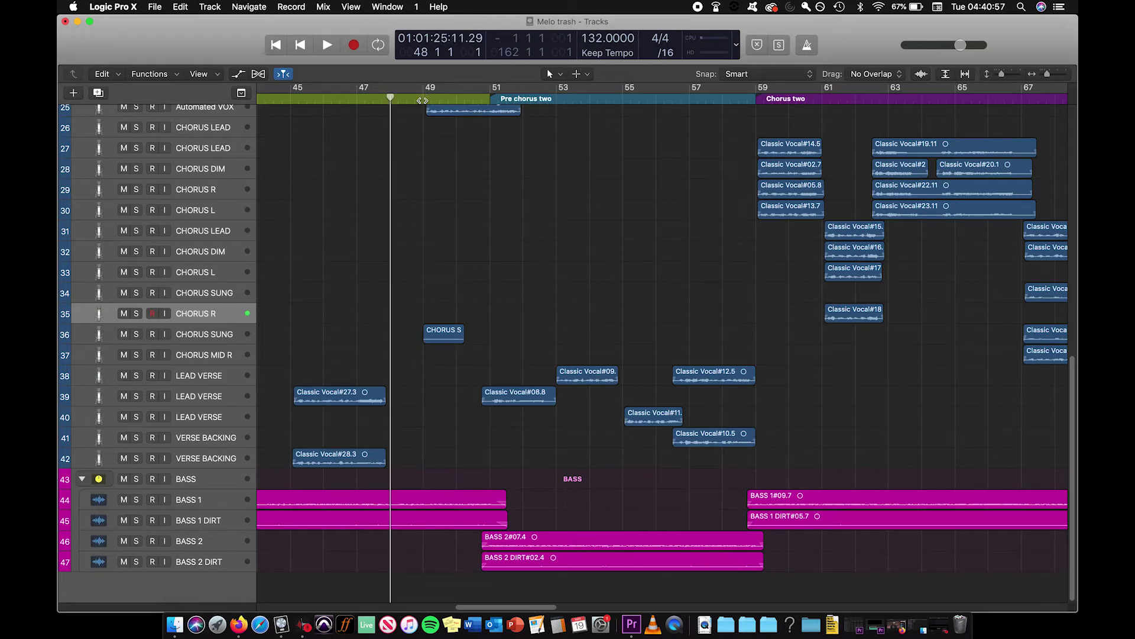
Step: Step the playhead forward bar by bar to bar 53 and fast-forward it eight bars to bar 61
{"action": "key", "text": "period"}
{"action": "key", "text": "period"}
{"action": "key", "text": "period"}
{"action": "key", "text": "period"}
{"action": "key", "text": "period"}
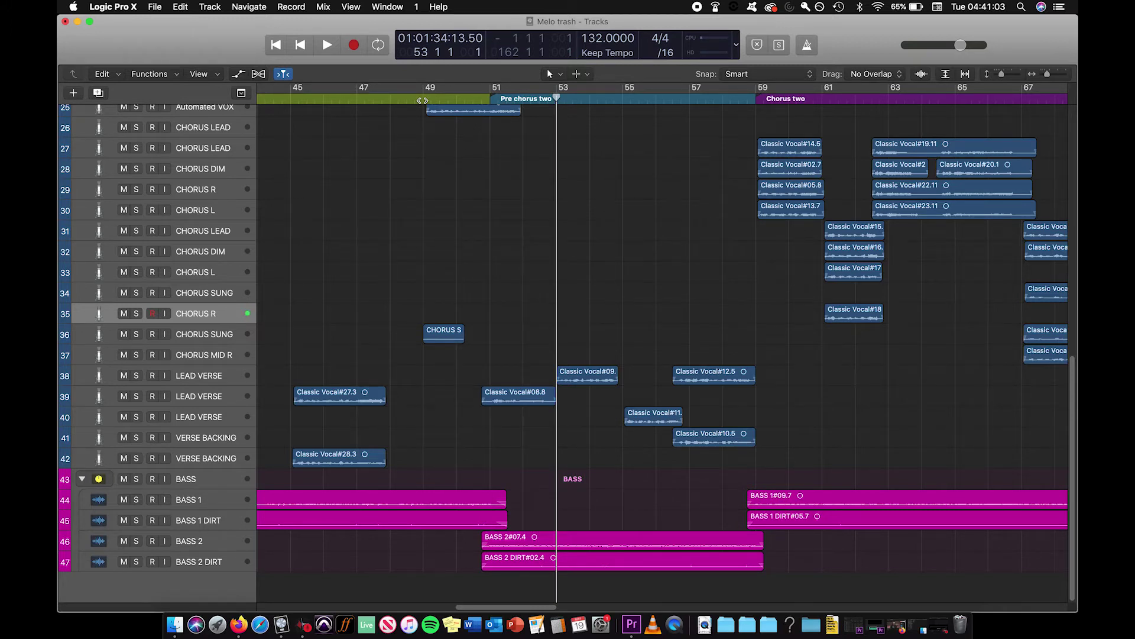
{"action": "key", "text": "shift+period"}
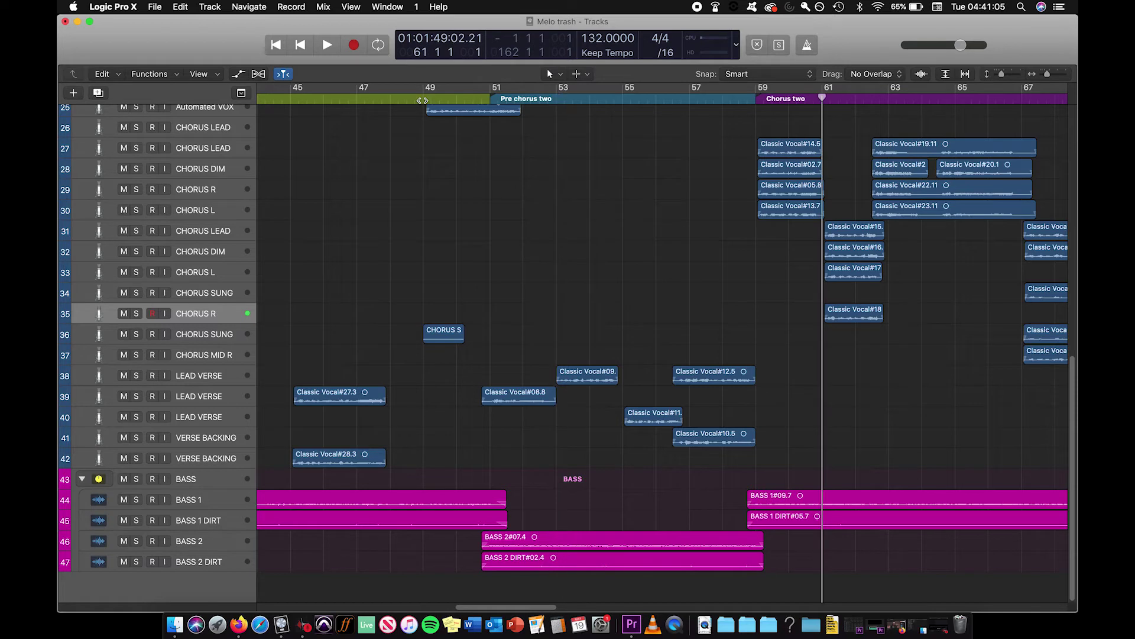
Step: Reposition the playhead at bar 49, move it to bar 58, and fast-rewind it eight bars to bar 50
{"action": "left_click", "coordinate": [423, 100]}
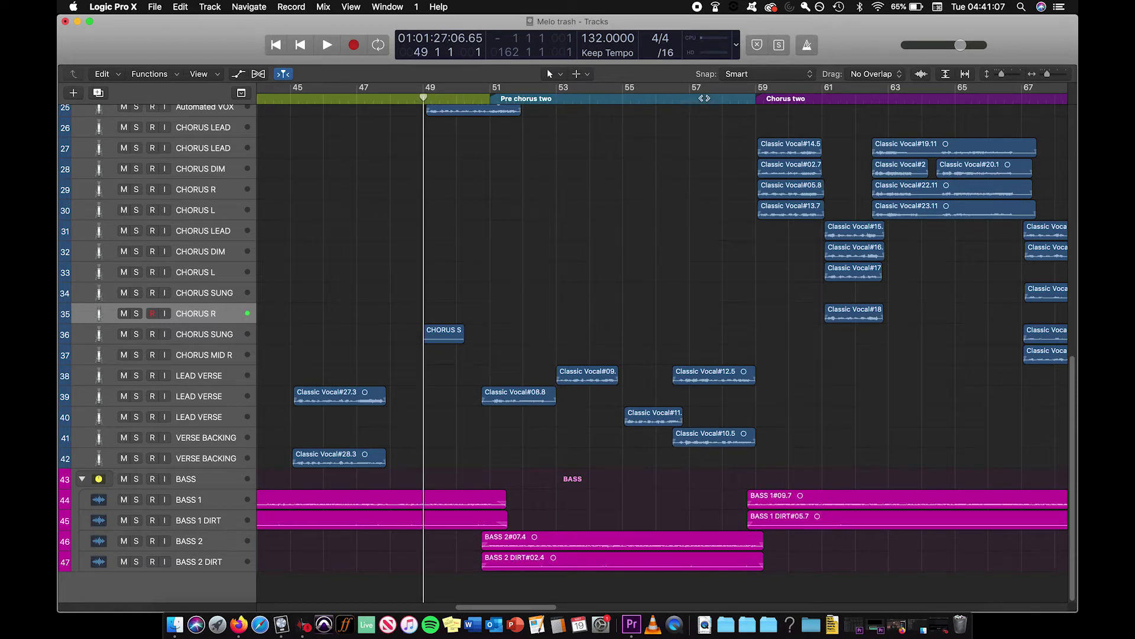
{"action": "left_click", "coordinate": [722, 99]}
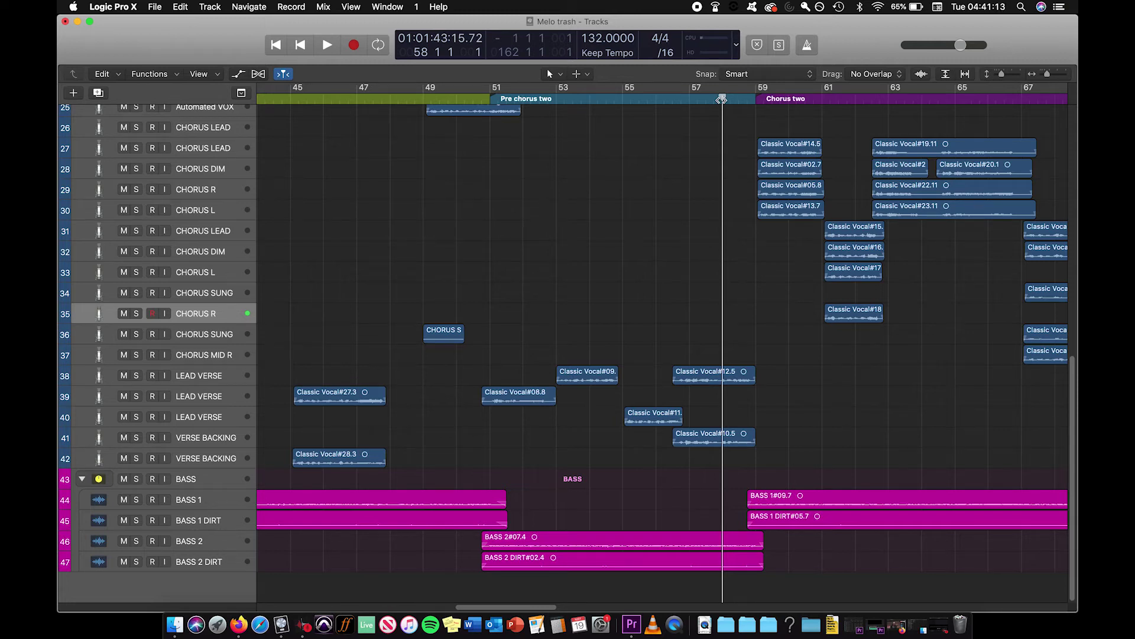
{"action": "key", "text": "shift+comma"}
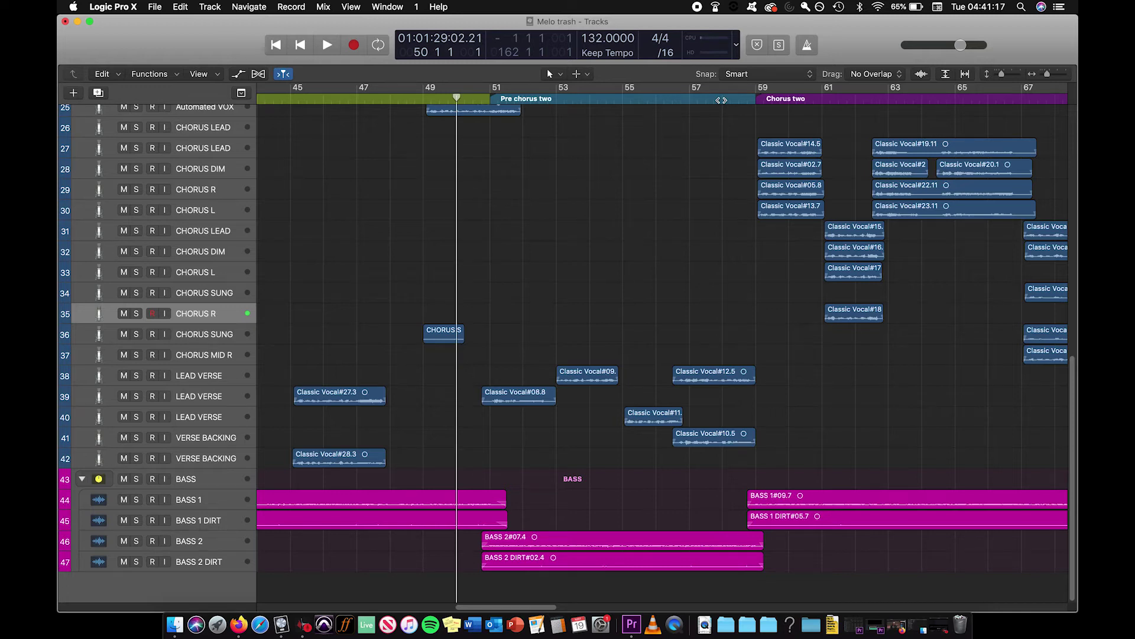
{"action": "key", "text": "comma"}
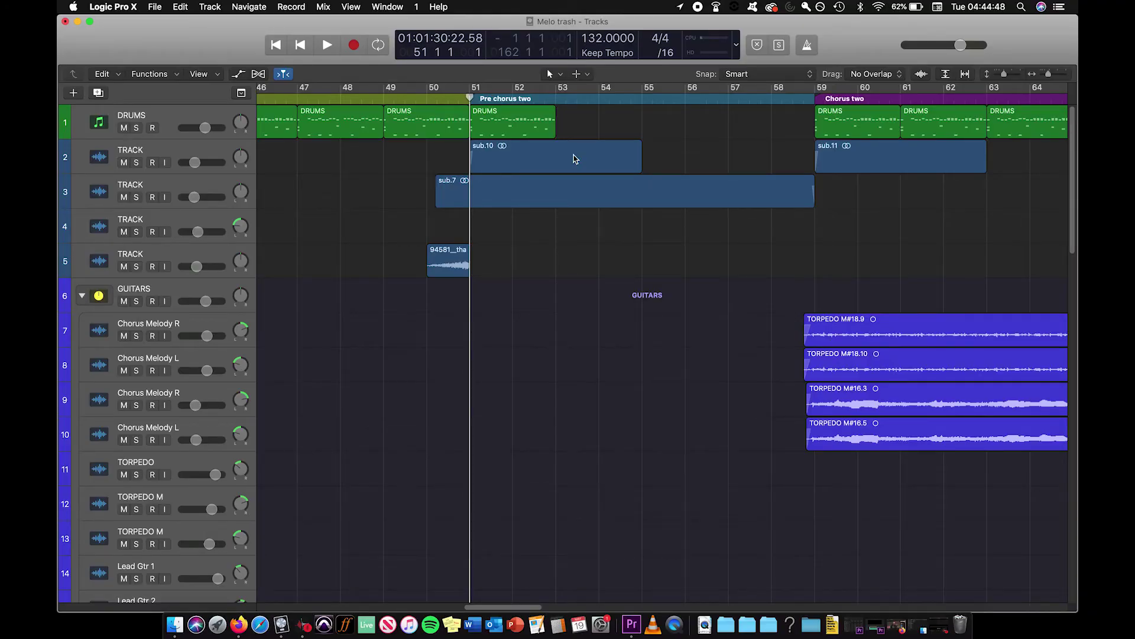
Step: Copy the DRUMS region from bar 51 to bar 53 with its automation data, and undo the copy
{"action": "left_click", "coordinate": [520, 122]}
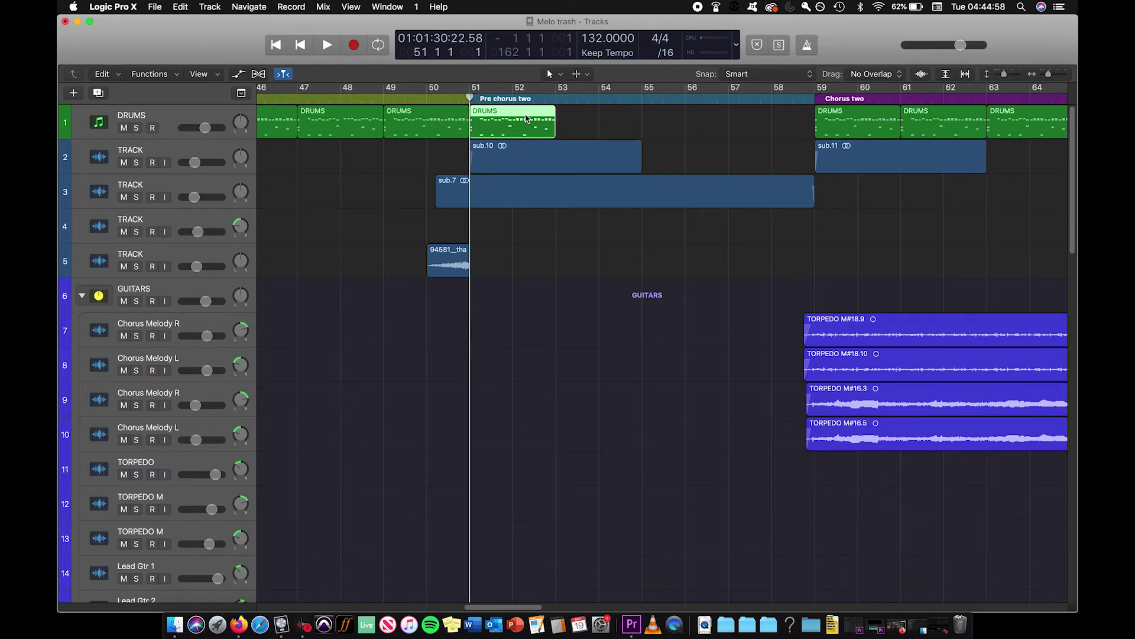
{"action": "left_click_drag", "start_coordinate": [526, 119], "coordinate": [613, 123]}
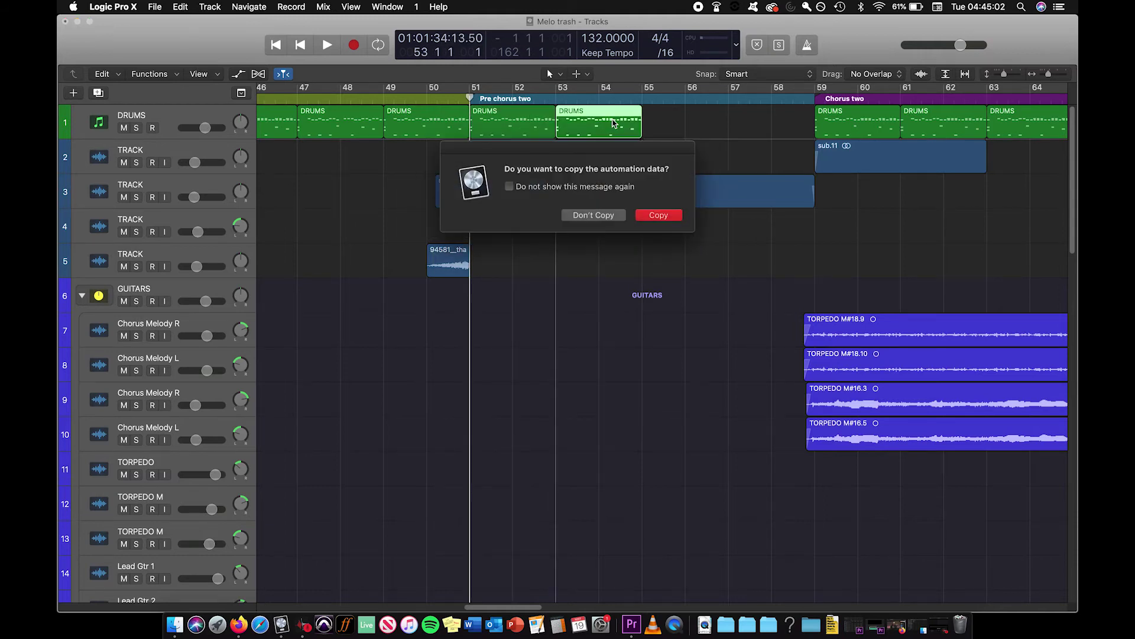
{"action": "left_click", "coordinate": [639, 216]}
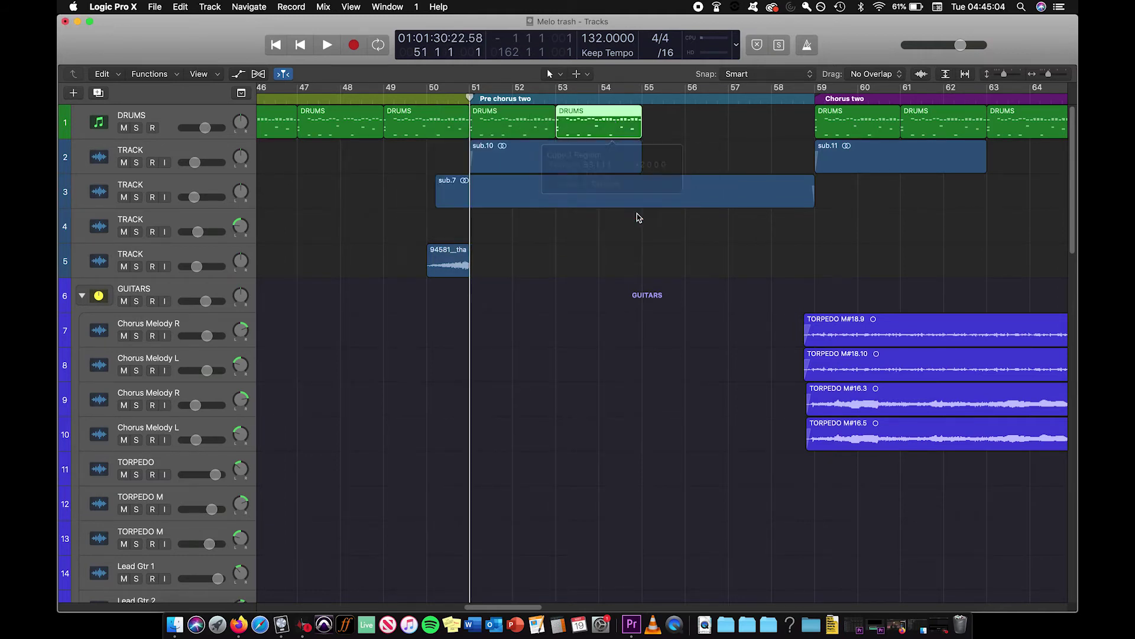
{"action": "key", "text": "super+z"}
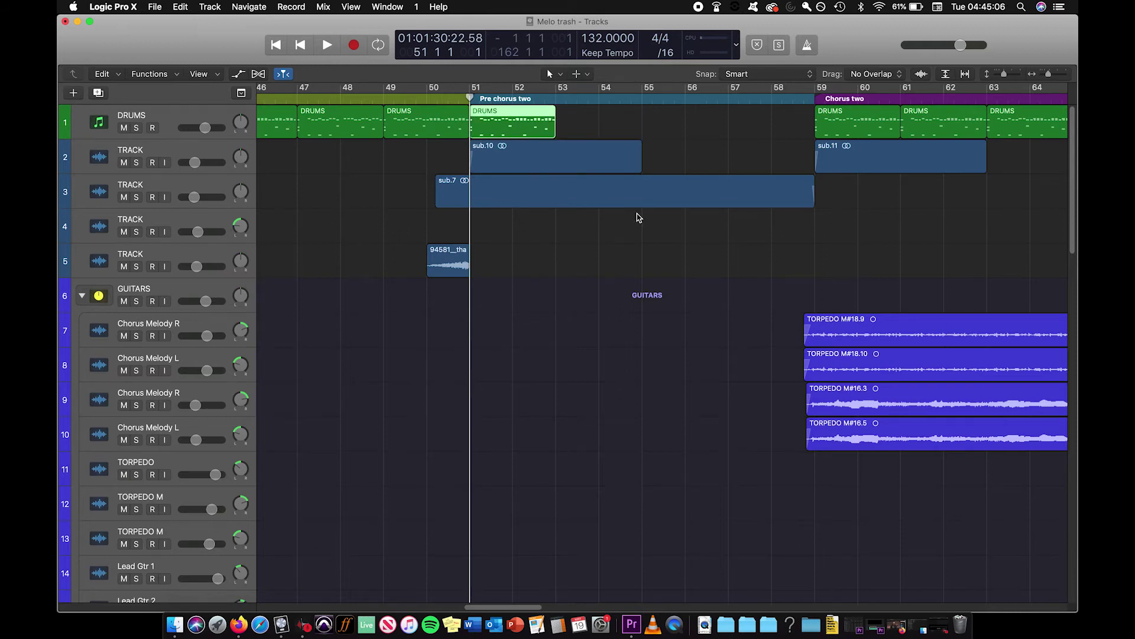
Step: Repeat the DRUMS region at bar 51 three times to fill the pre chorus up to bar 59, copying its automation data
{"action": "key", "text": "super+v"}
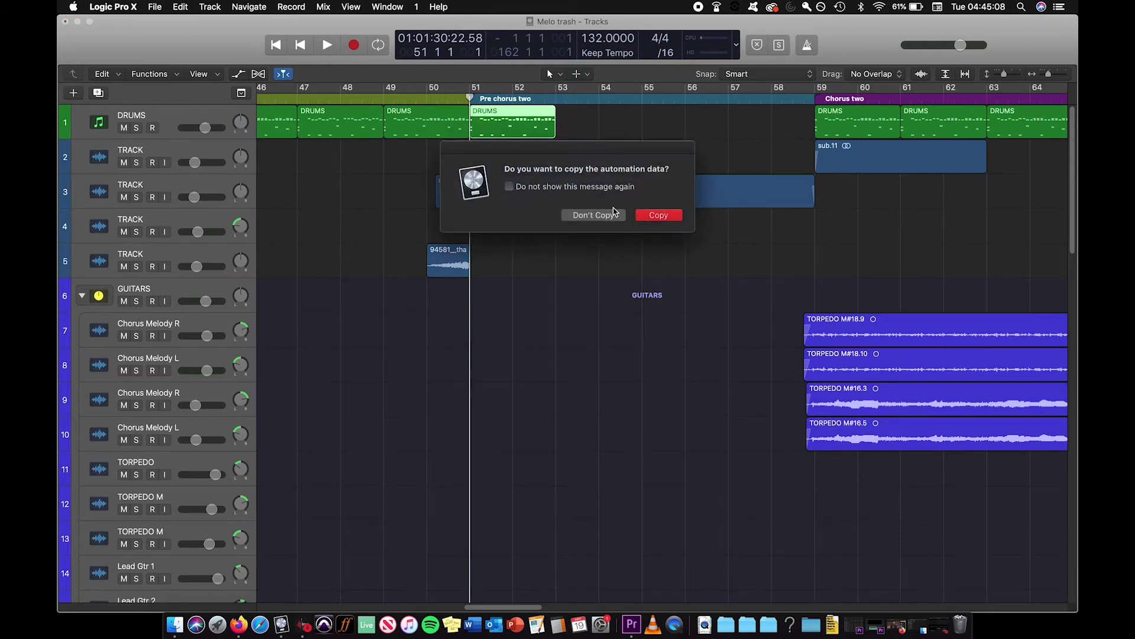
{"action": "left_click", "coordinate": [634, 220]}
{"action": "key", "text": "super+r"}
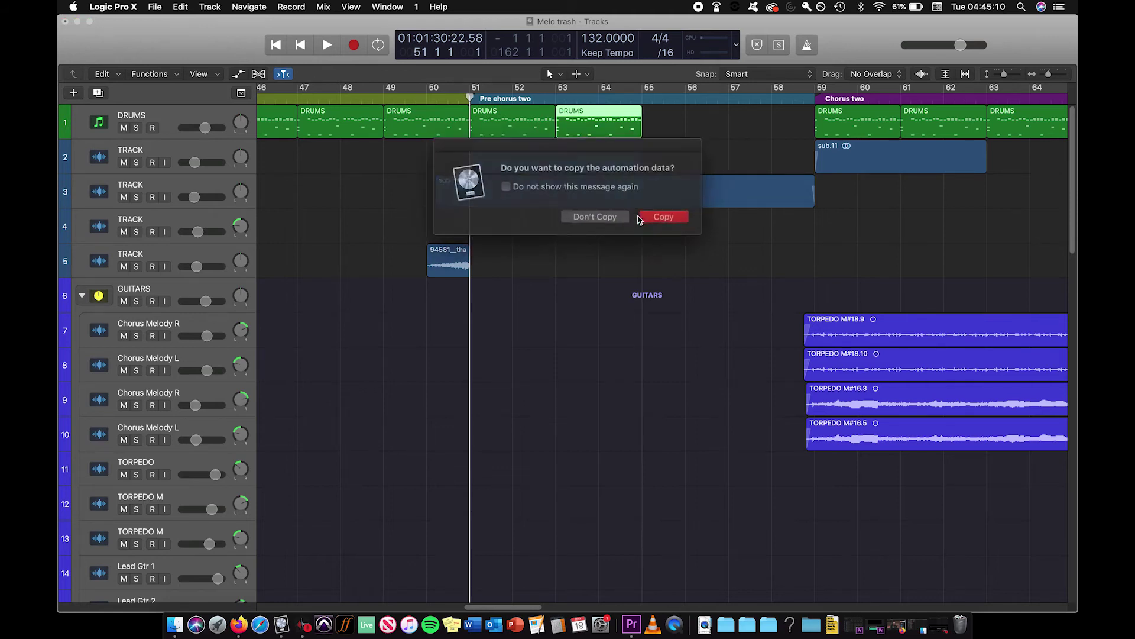
{"action": "left_click", "coordinate": [641, 218]}
{"action": "key", "text": "super+r"}
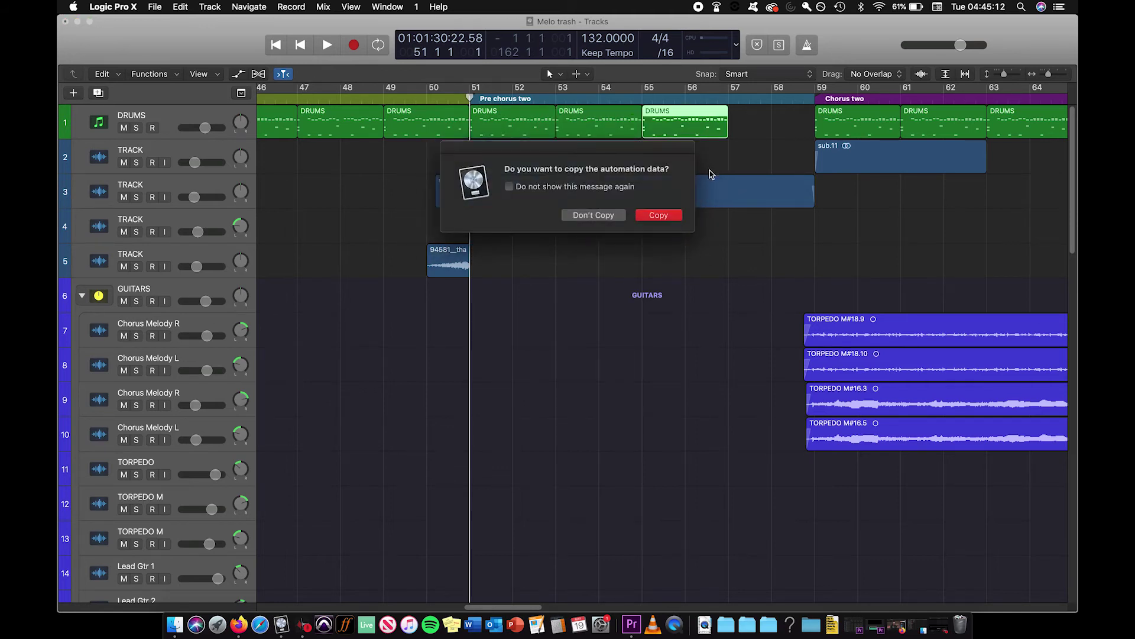
{"action": "left_click", "coordinate": [668, 217]}
{"action": "left_click", "coordinate": [704, 171]}
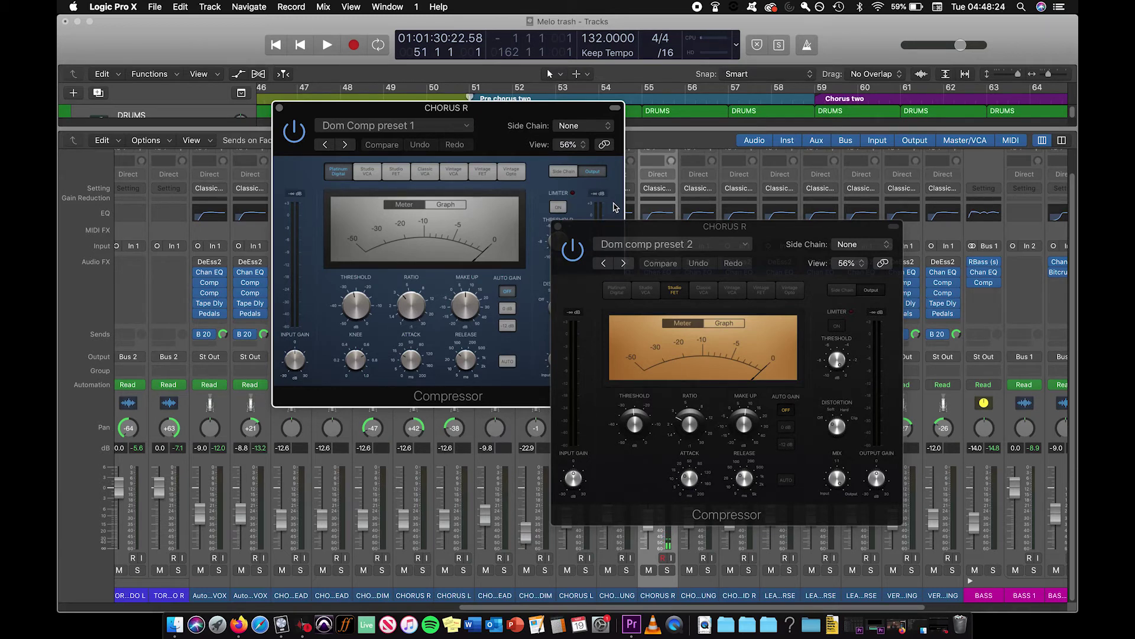
Step: Rearrange the two CHORUS R Compressor windows, and hide and show all open plug-in windows together
{"action": "left_click_drag", "start_coordinate": [657, 226], "coordinate": [657, 236]}
{"action": "left_click_drag", "start_coordinate": [503, 109], "coordinate": [501, 186]}
{"action": "left_click_drag", "start_coordinate": [642, 244], "coordinate": [655, 245]}
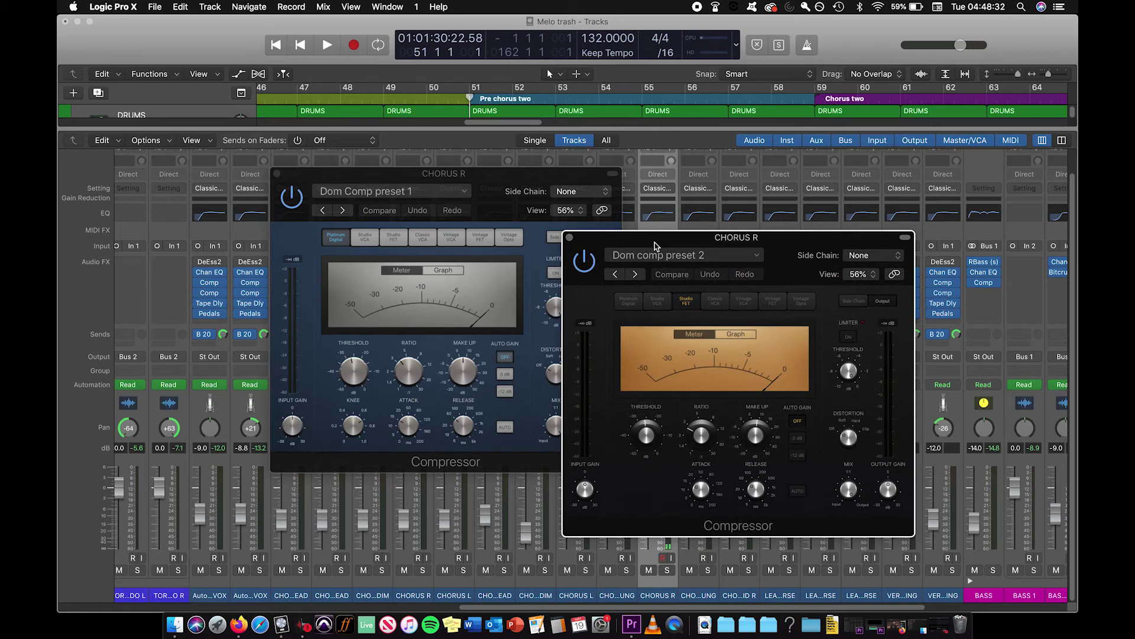
{"action": "key", "text": "v"}
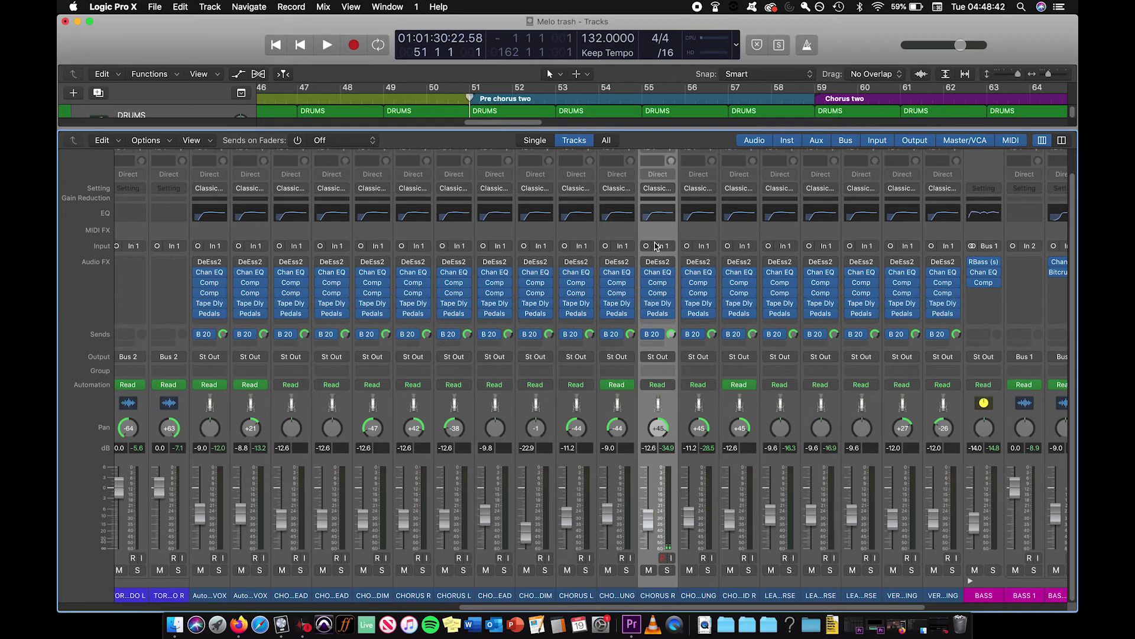
{"action": "key", "text": "v"}
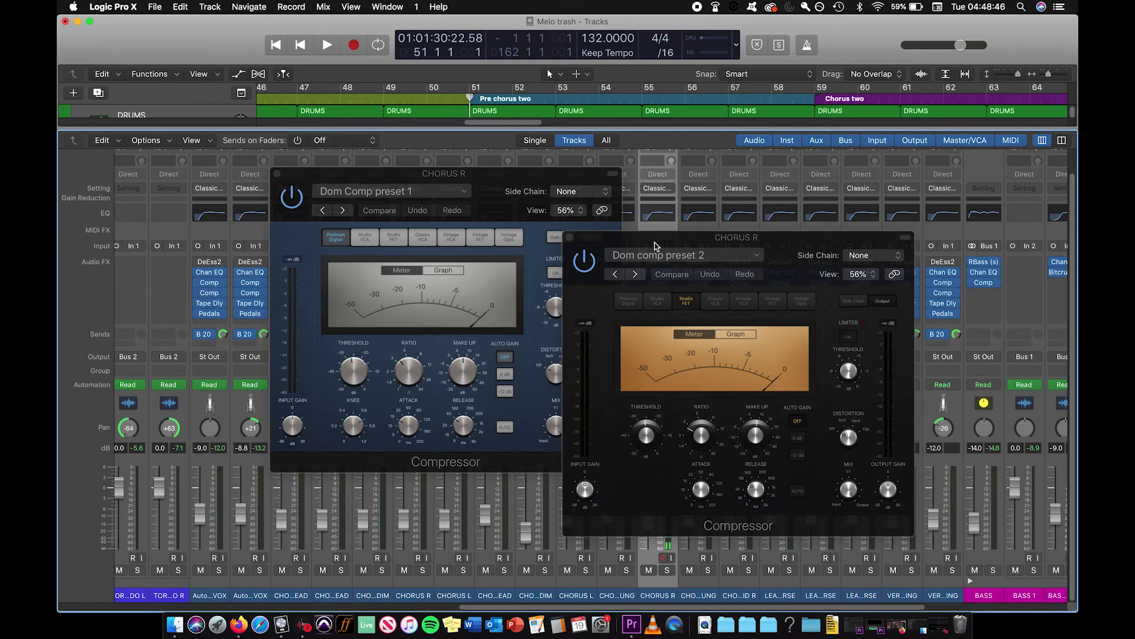
Step: Close both Compressor windows individually, reopen them from the CHORUS R channel's inserts, and reposition the Dom comp preset 2 window
{"action": "left_click", "coordinate": [569, 237]}
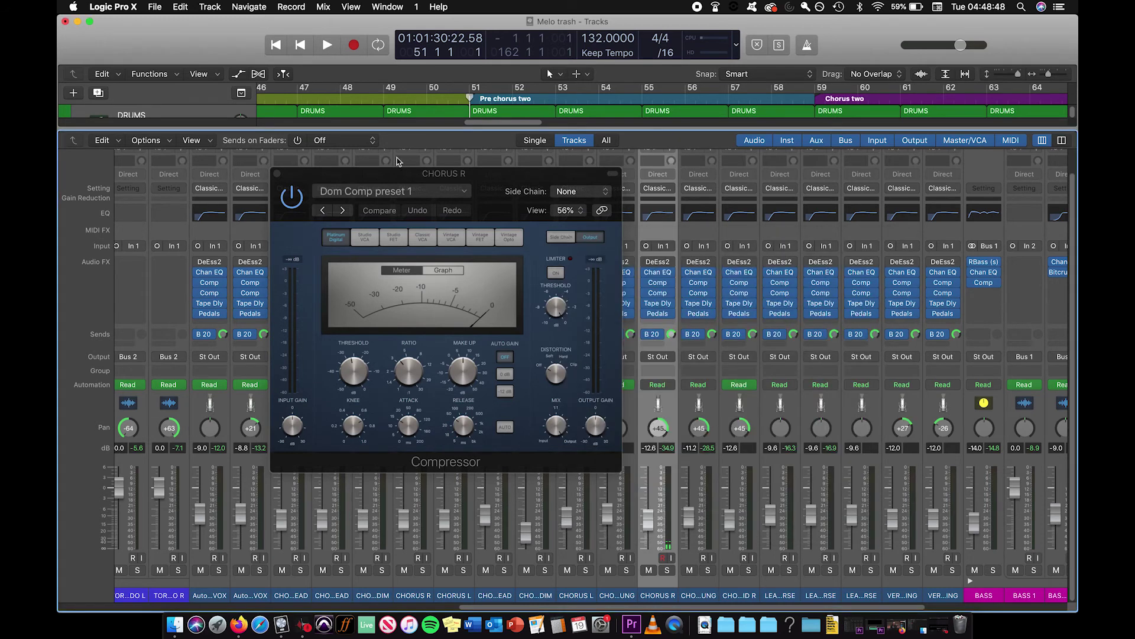
{"action": "left_click", "coordinate": [278, 173]}
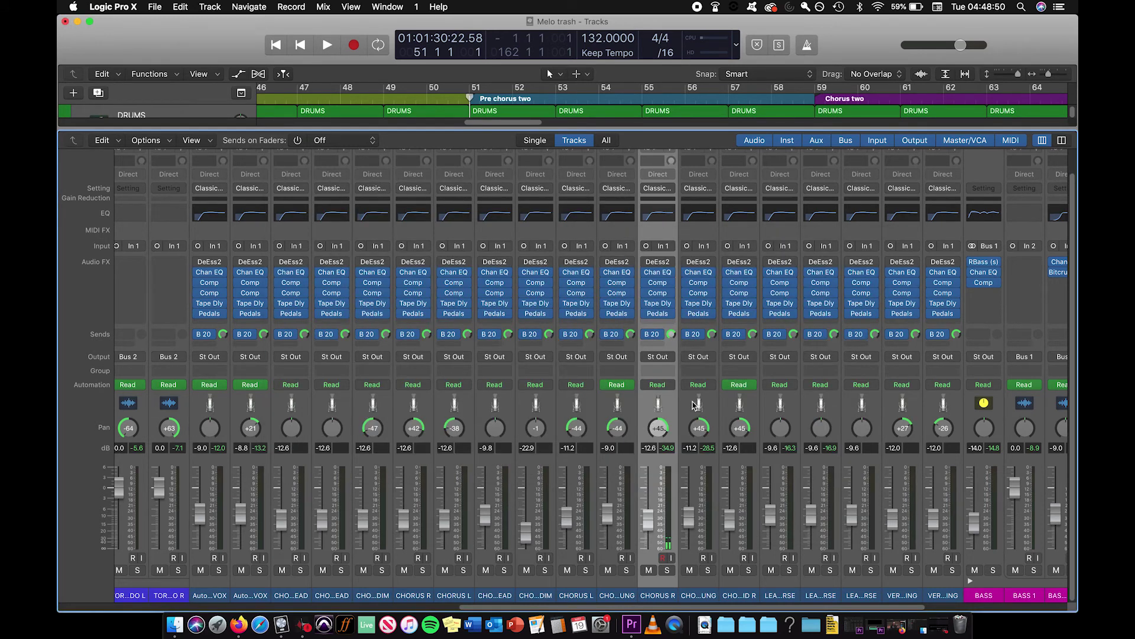
{"action": "mouse_move", "coordinate": [668, 313]}
{"action": "left_click", "coordinate": [658, 292]}
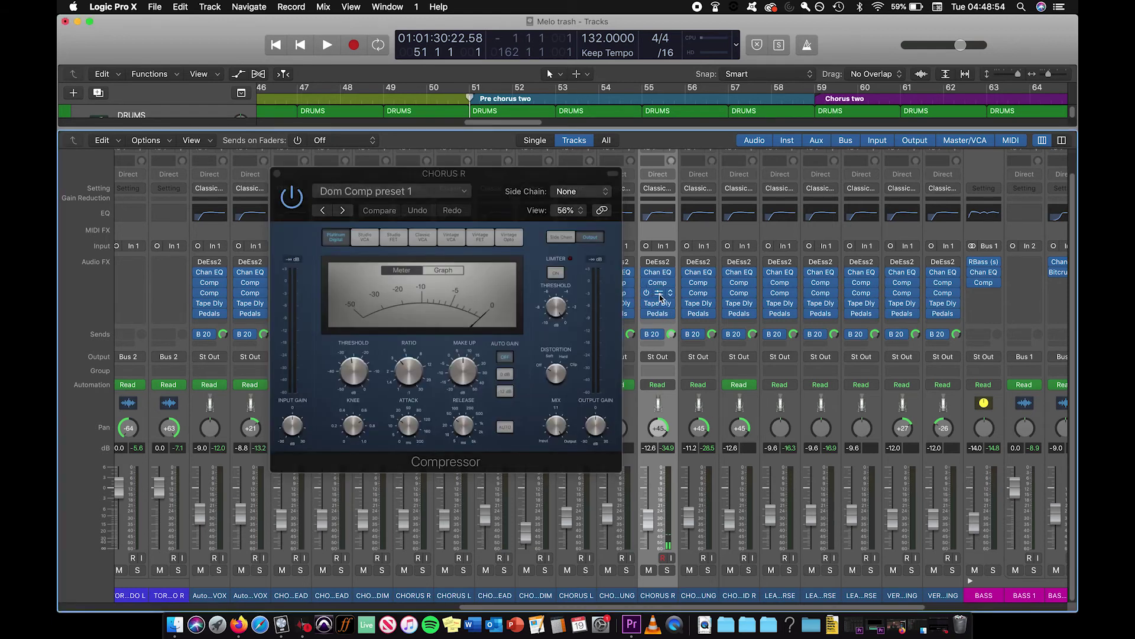
{"action": "left_click", "coordinate": [659, 294]}
{"action": "left_click_drag", "start_coordinate": [606, 250], "coordinate": [620, 227]}
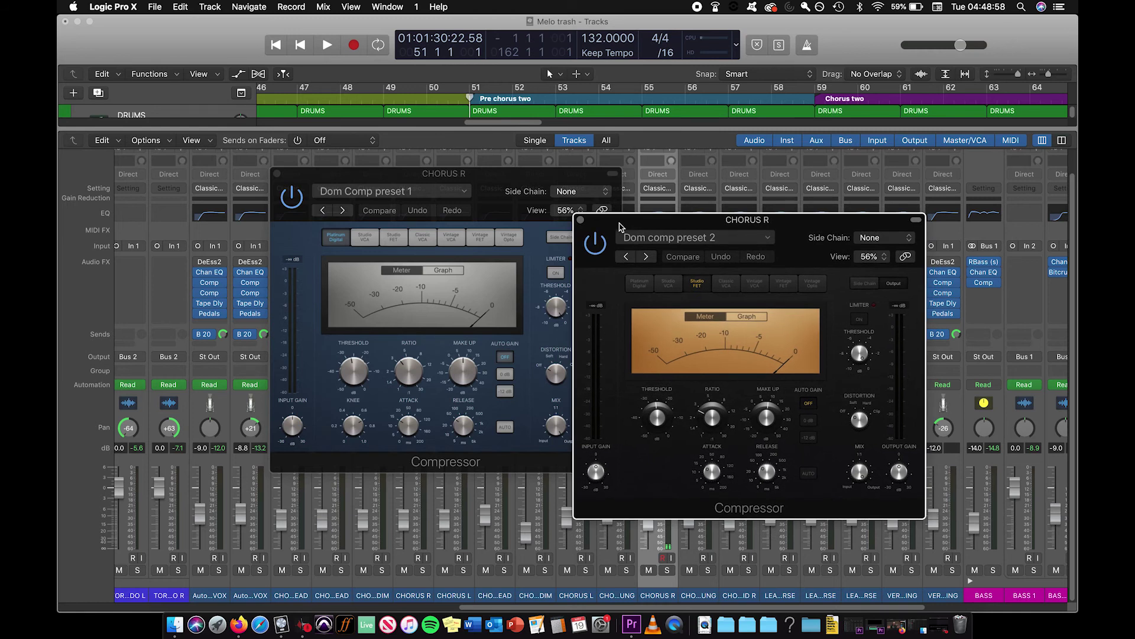
Step: Toggle all open CHORUS R plug-in windows hidden and visible repeatedly over the mixer
{"action": "key", "text": "v"}
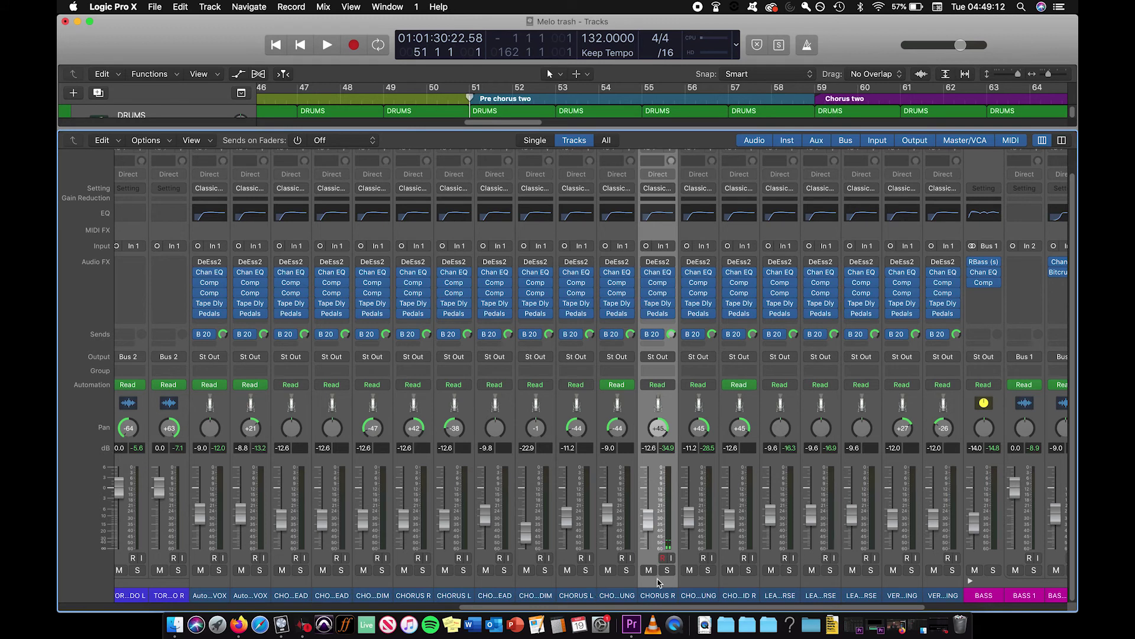
{"action": "left_click", "coordinate": [657, 283]}
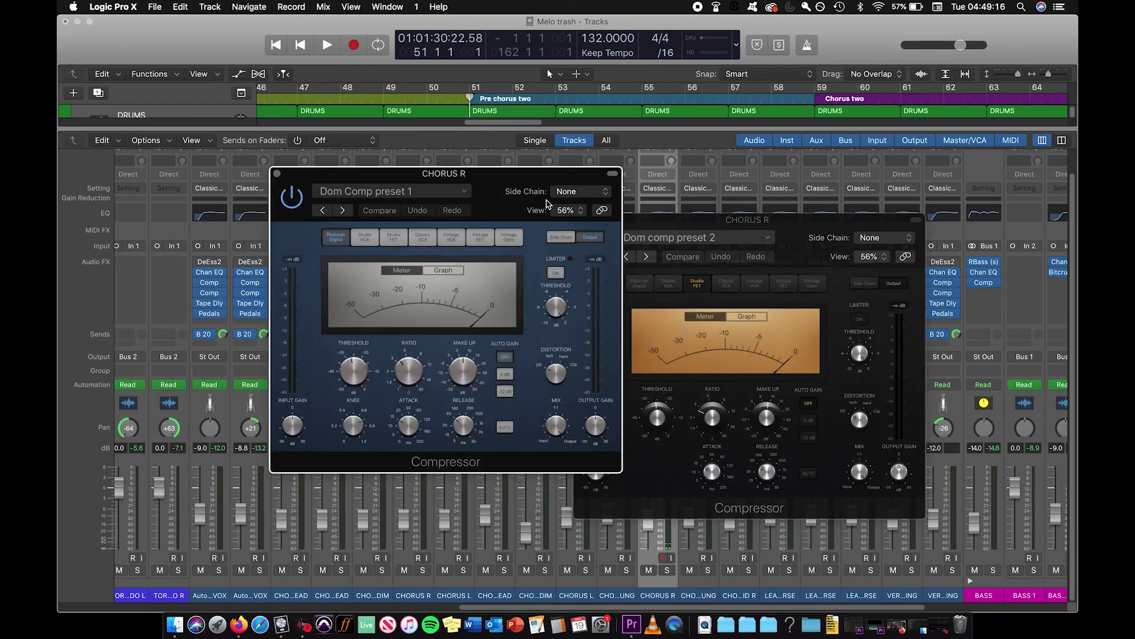
{"action": "key", "text": "v"}
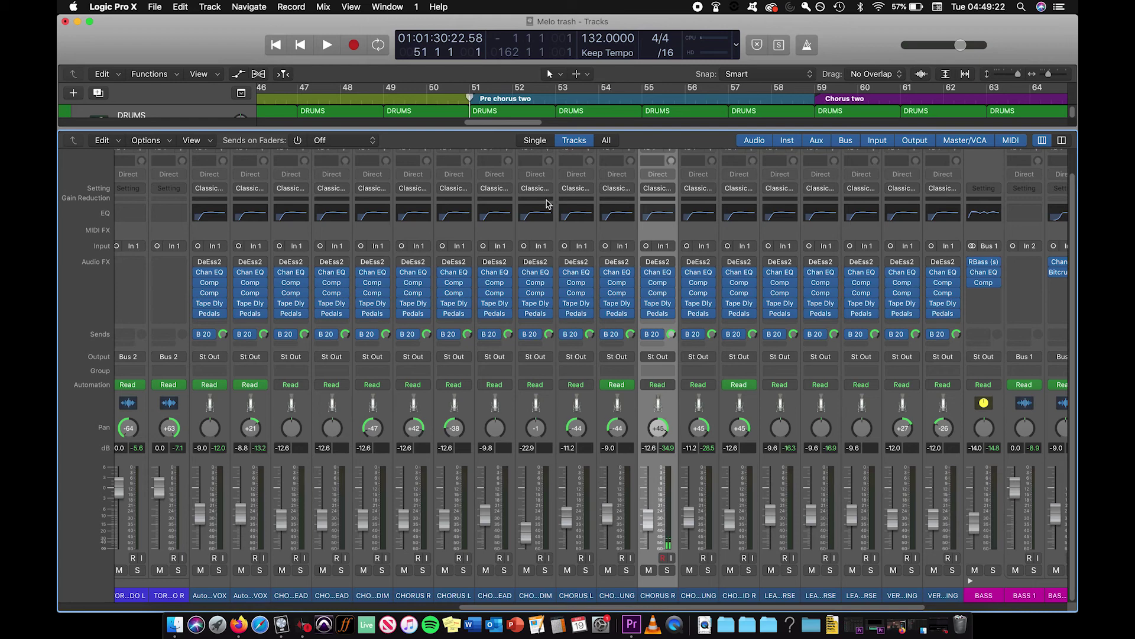
{"action": "key", "text": "v"}
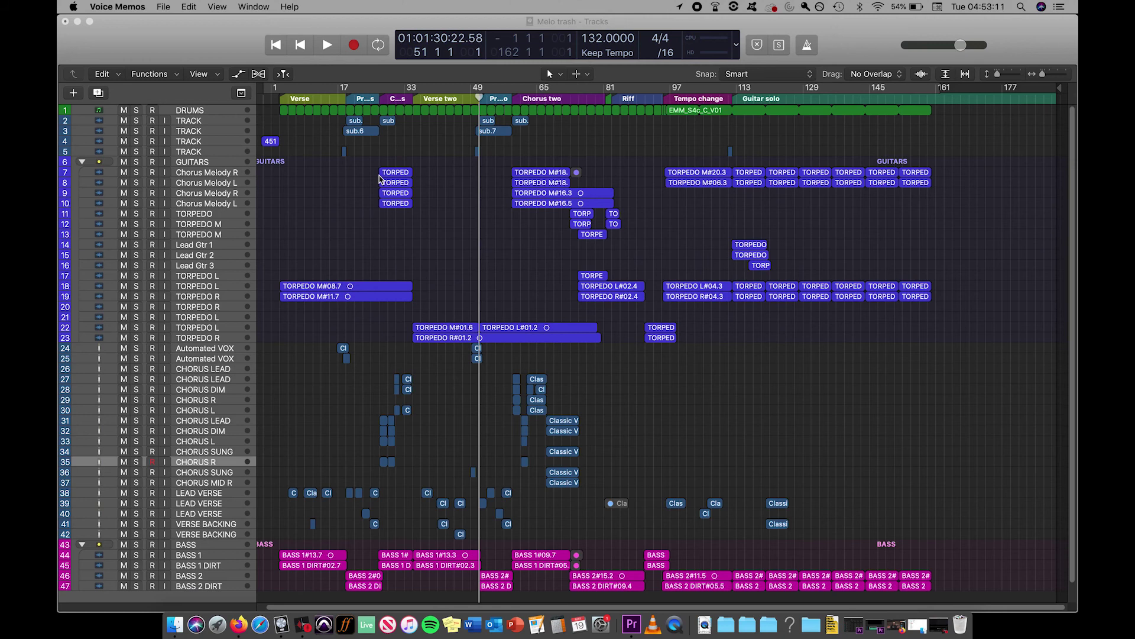
Step: Switch back to the Logic Pro X project's tracks window
{"action": "left_click", "coordinate": [677, 428]}
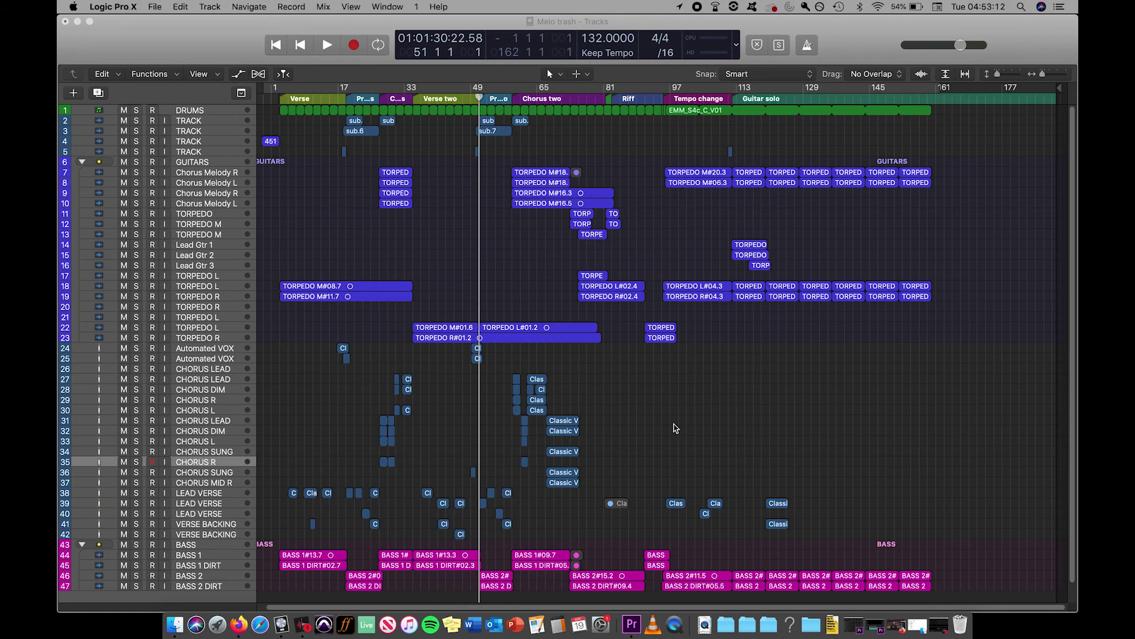